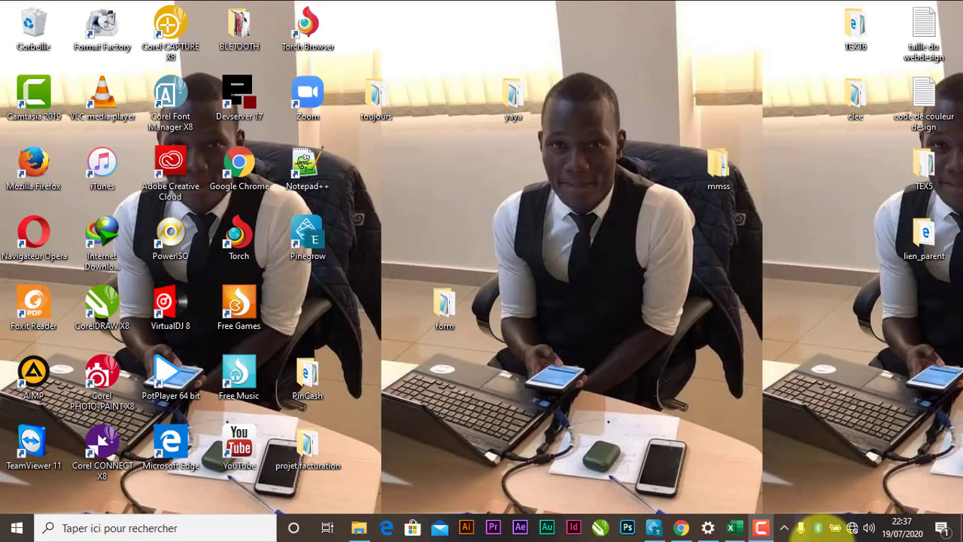
# Switch to the Excel workbook Classeur1, apply the COMMAND button's macro to cell K15 on Feuil1, and enter a first name there
pyautogui.click(737, 531)
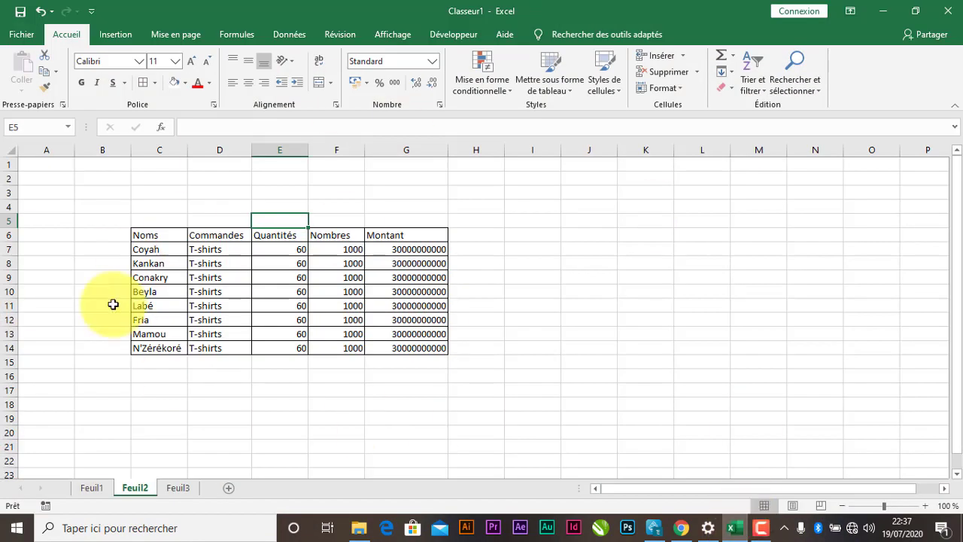
pyautogui.click(92, 487)
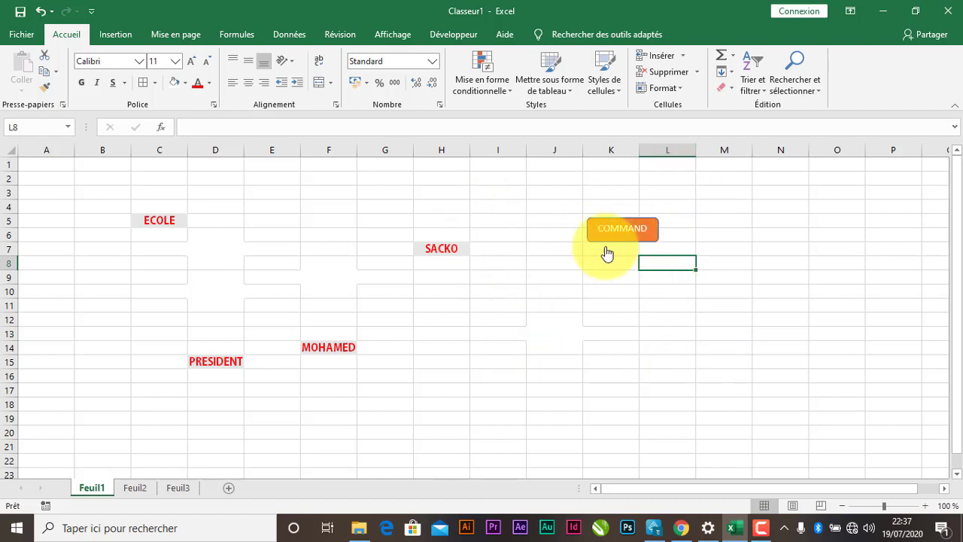
pyautogui.click(606, 366)
pyautogui.click(645, 236)
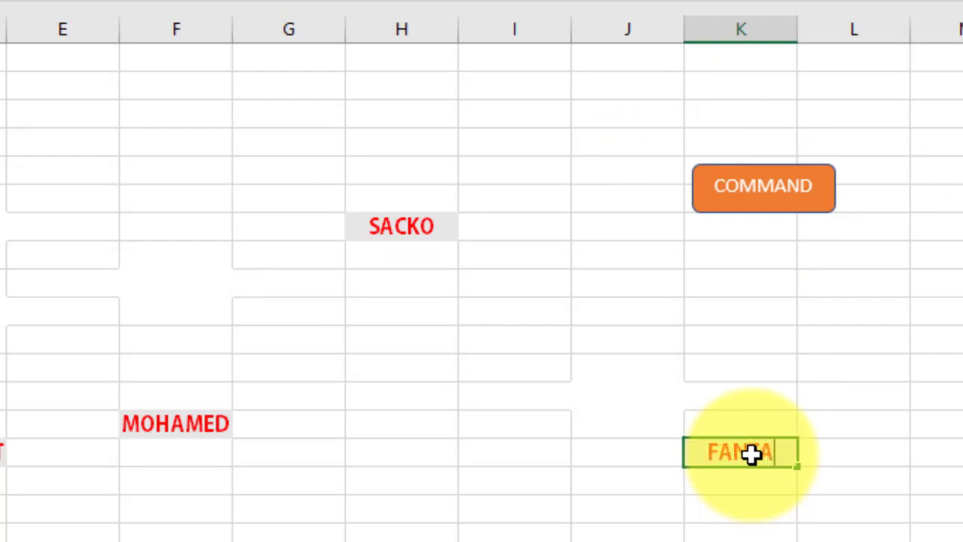
pyautogui.click(949, 388)
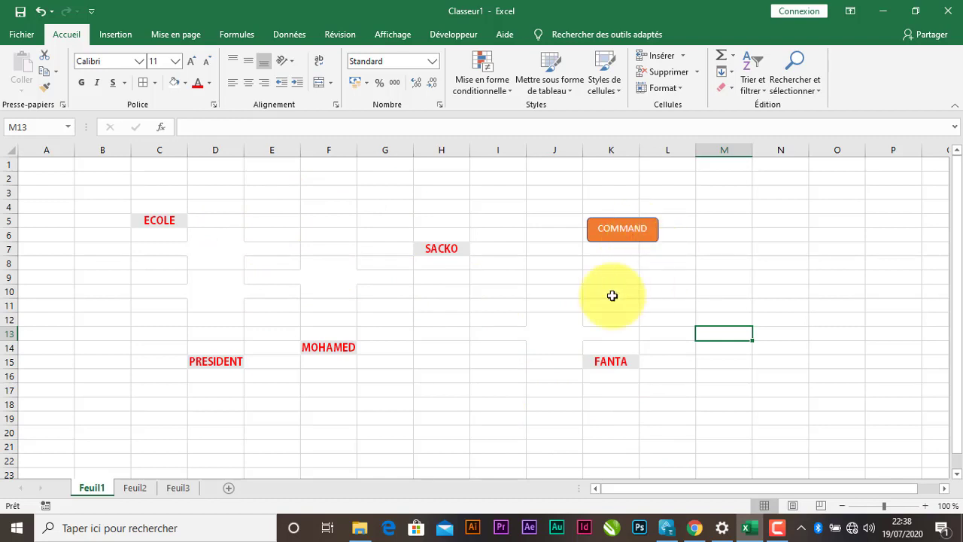
# Start recording a macro named EFFACER on Feuil2, stored in this workbook (Ce classeur)
pyautogui.click(136, 489)
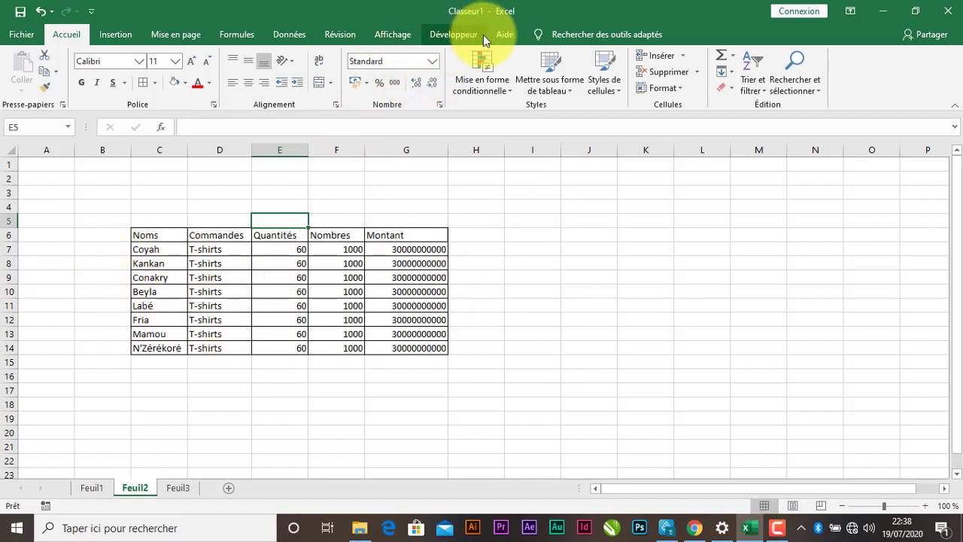
pyautogui.click(454, 35)
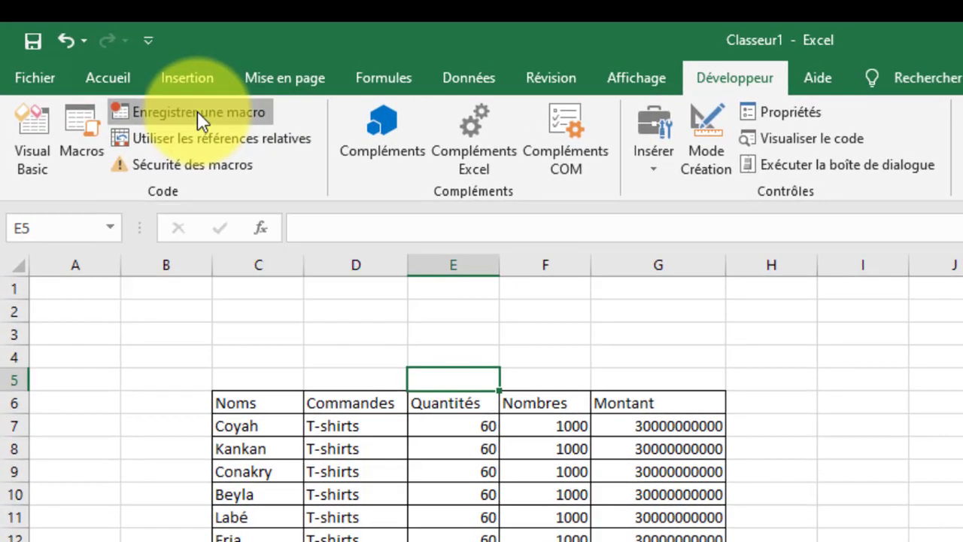
pyautogui.click(189, 106)
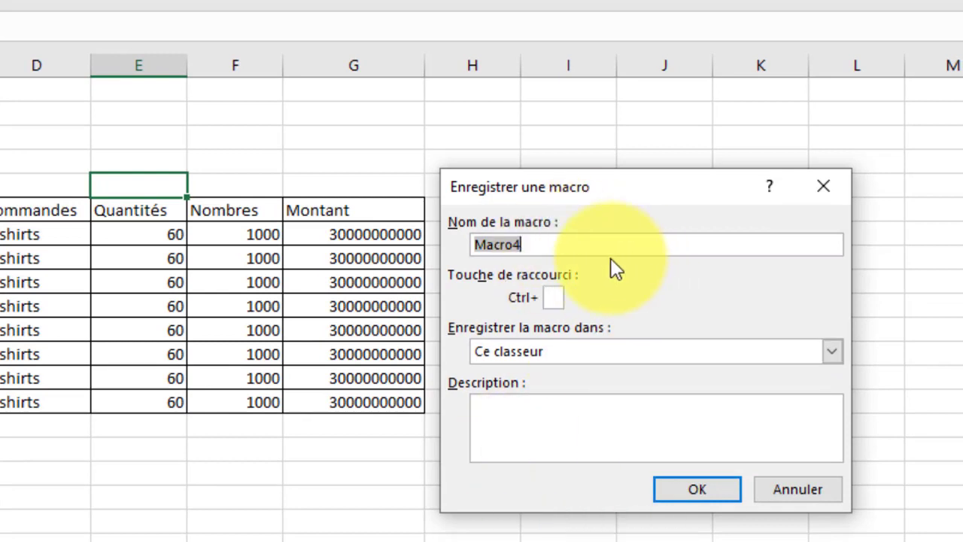
pyautogui.write('E')
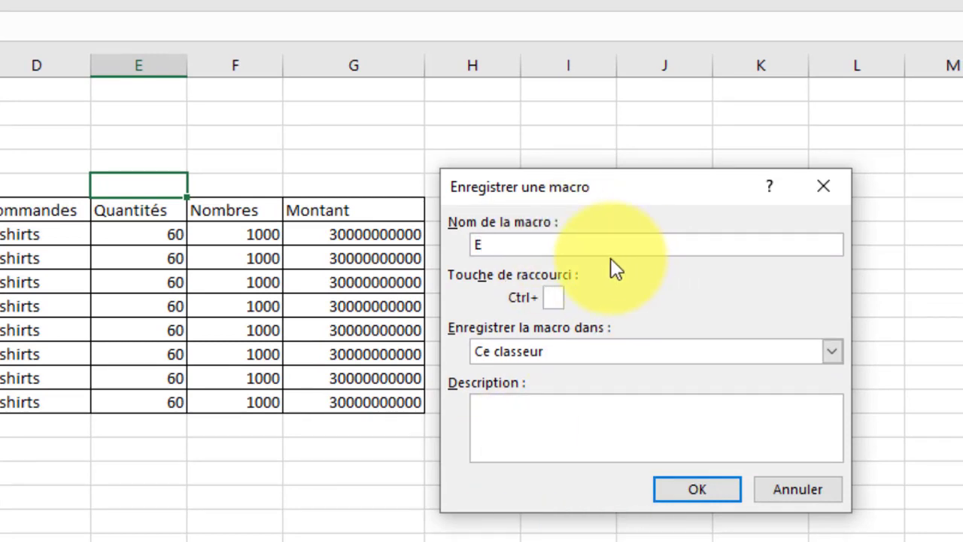
pyautogui.write('FFACER')
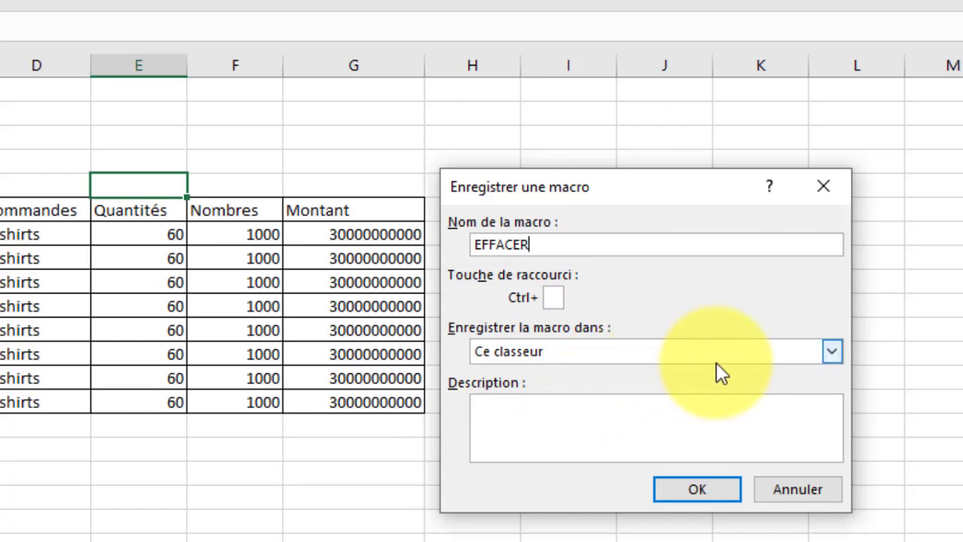
pyautogui.click(824, 361)
pyautogui.click(824, 361)
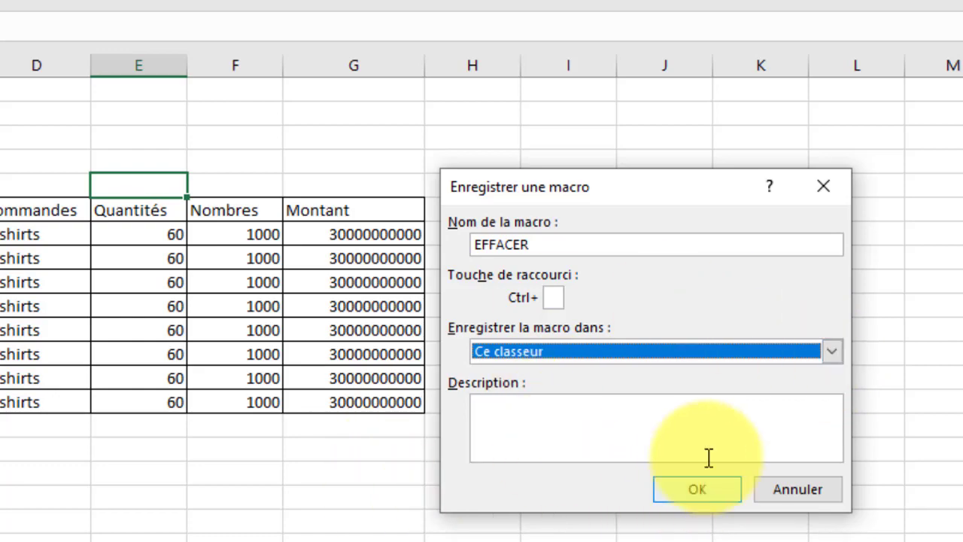
pyautogui.click(693, 493)
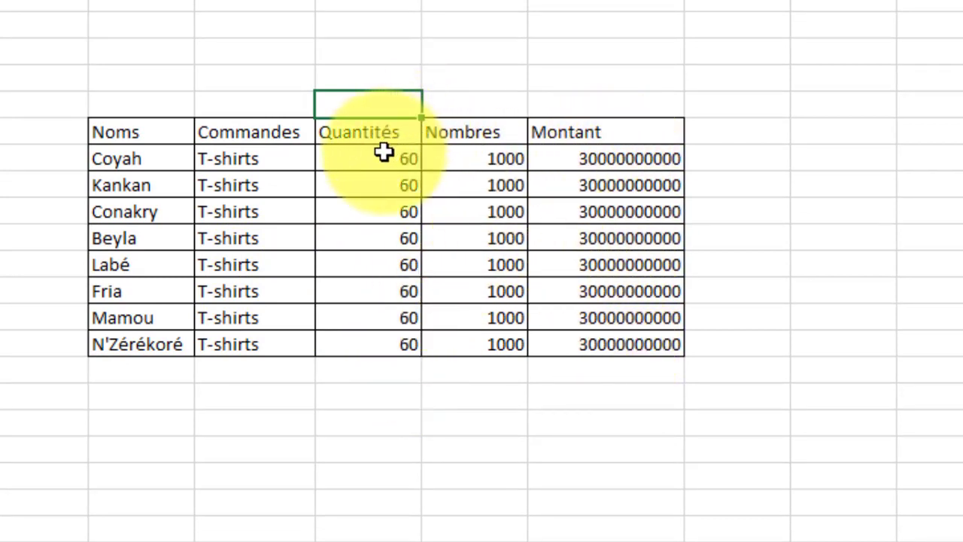
# Clear the Quantités values in E7:E14 and the Montant values in G7:G14, and stop the macro recording
pyautogui.moveTo(384, 154); pyautogui.dragTo(388, 355)
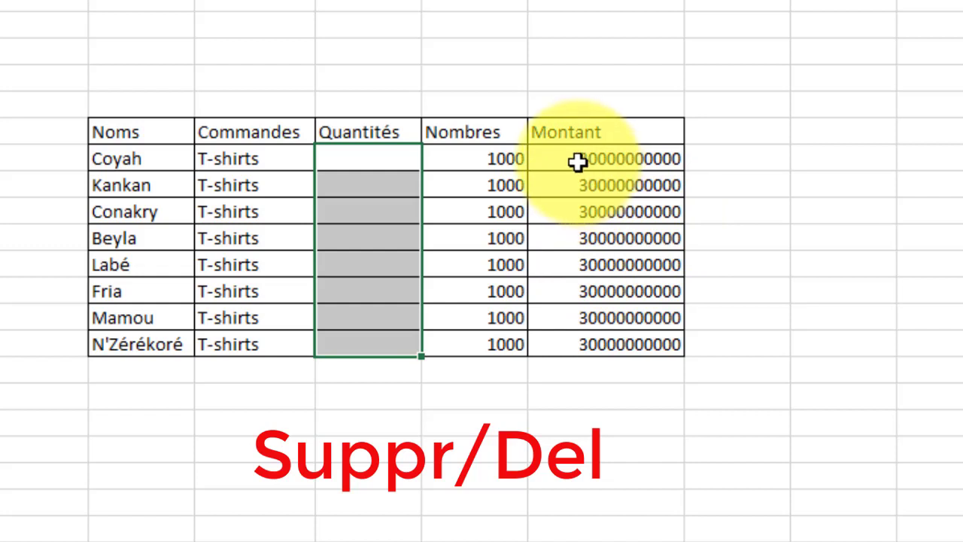
pyautogui.moveTo(576, 159); pyautogui.dragTo(596, 344)
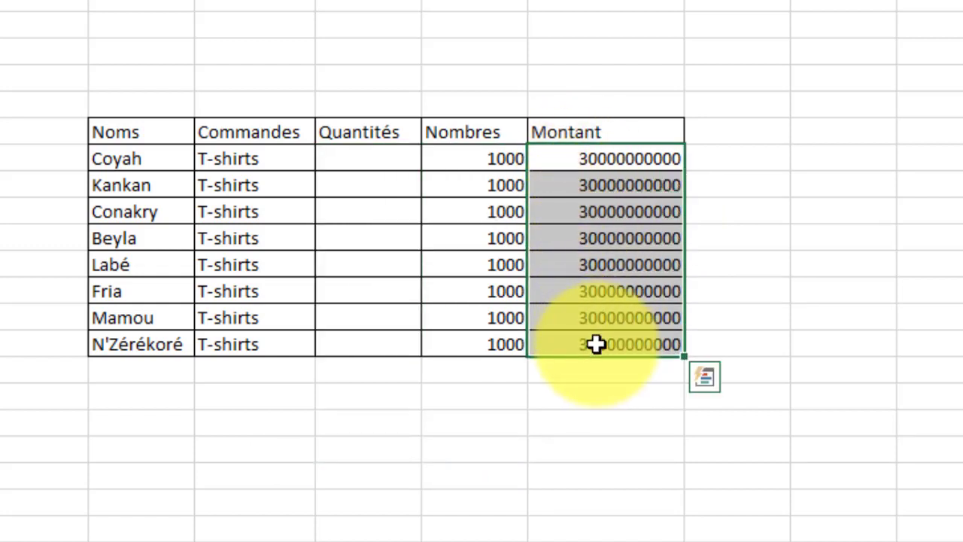
pyautogui.press('Delete')
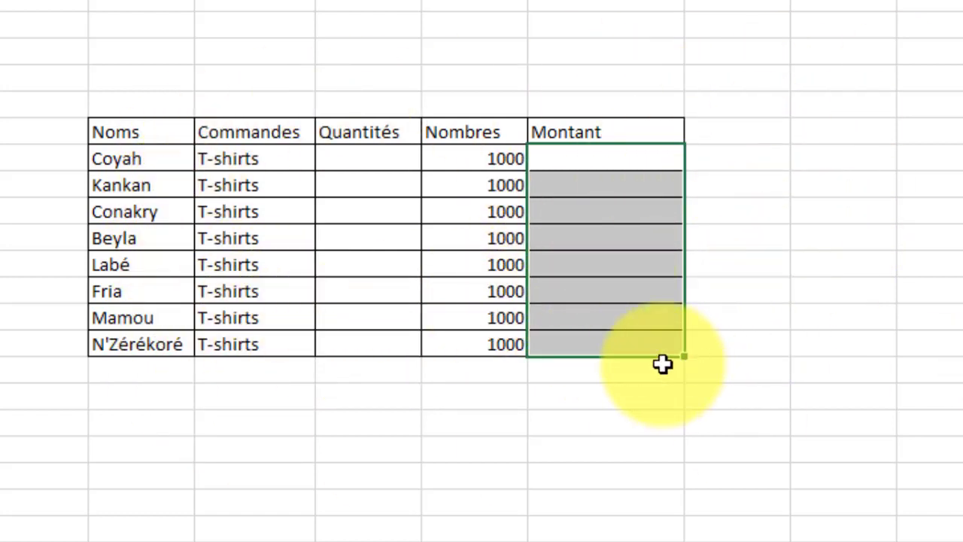
pyautogui.click(751, 151)
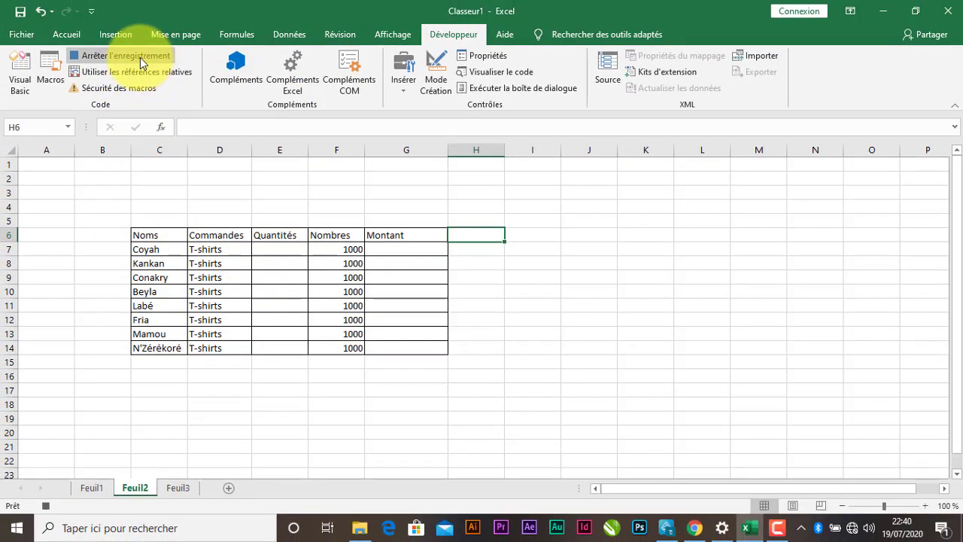
pyautogui.click(139, 56)
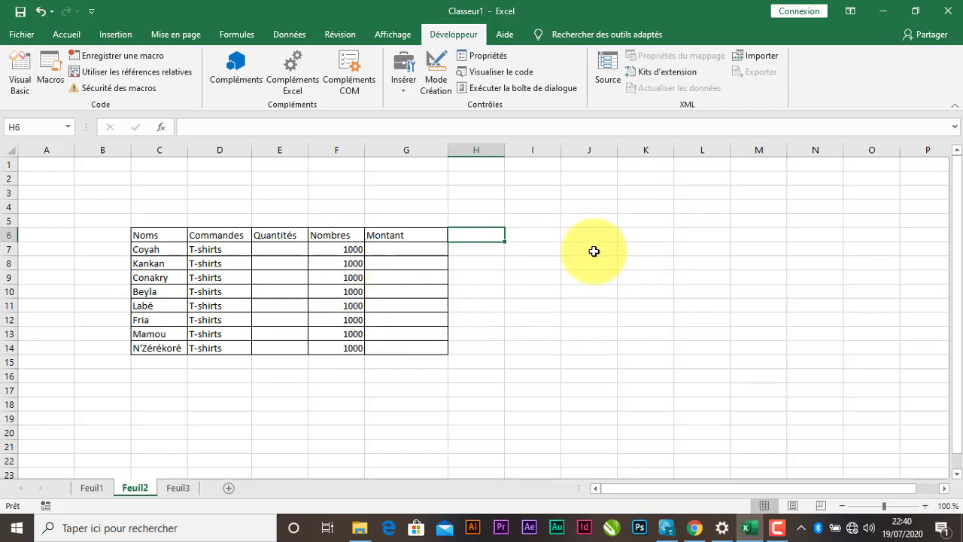
# Draw a rounded rectangle about 2.91 cm wide and 0.74 cm high over J7:K8 and label it EFFACER
pyautogui.click(71, 38)
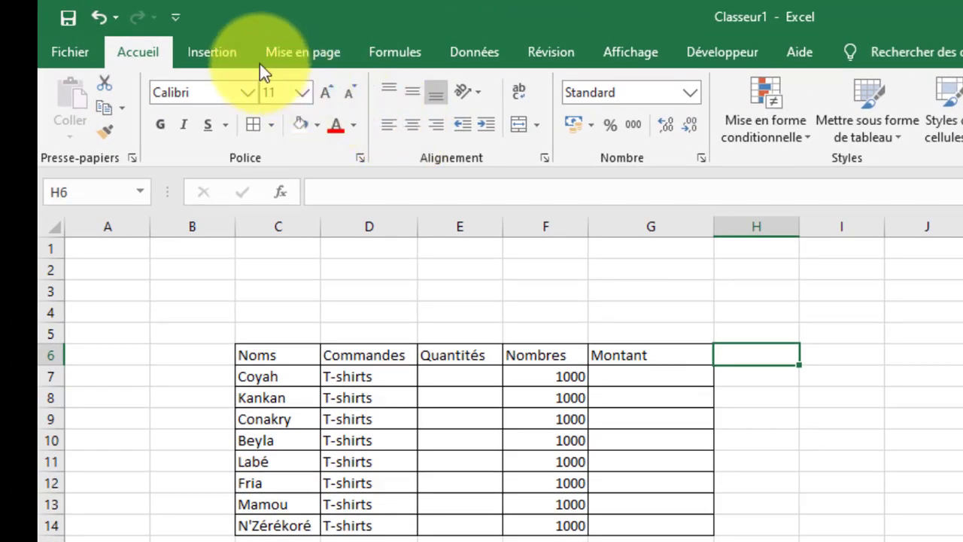
pyautogui.click(226, 56)
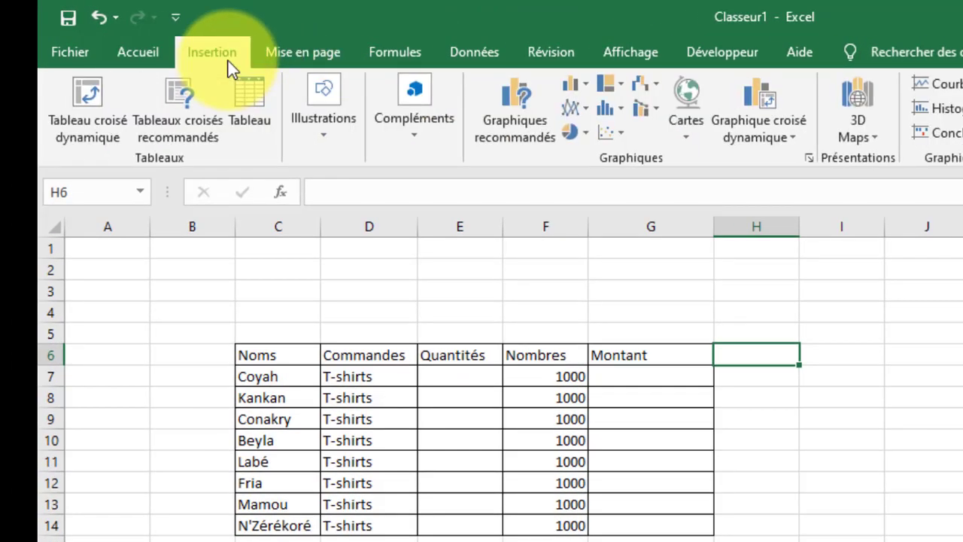
pyautogui.click(336, 147)
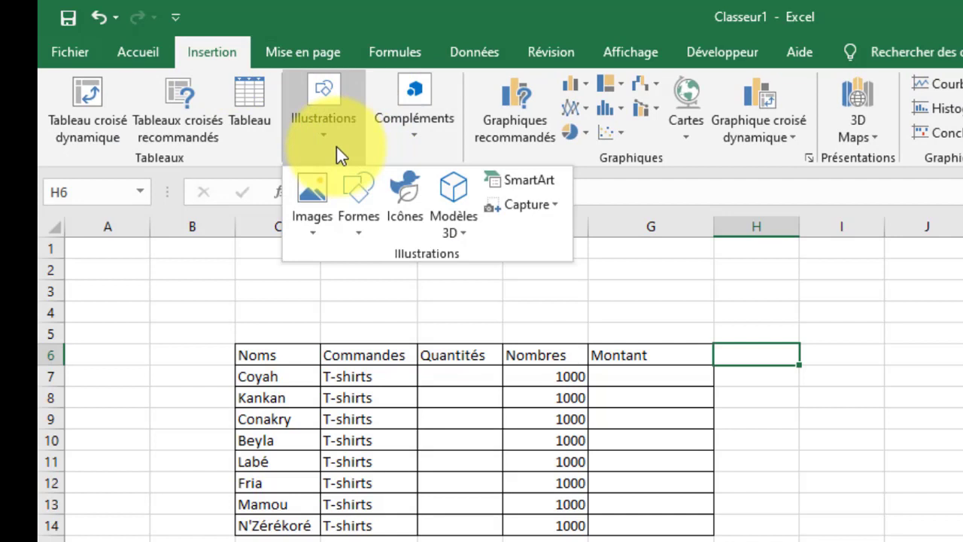
pyautogui.click(359, 226)
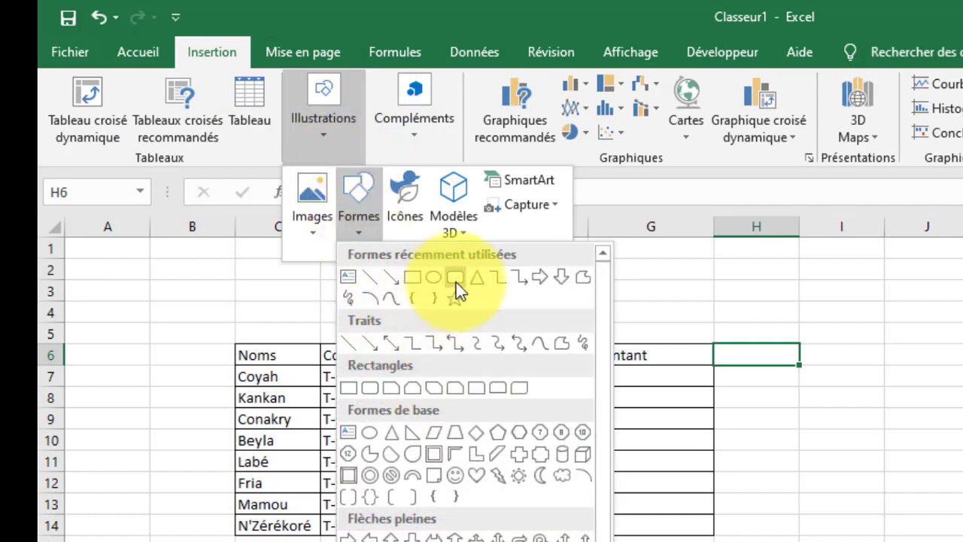
pyautogui.click(455, 279)
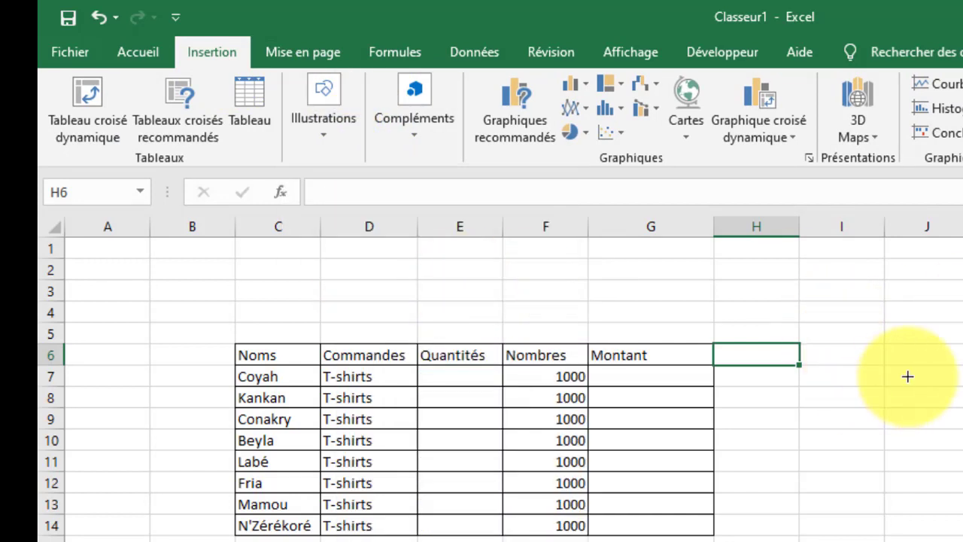
pyautogui.moveTo(907, 377); pyautogui.dragTo(962, 412)
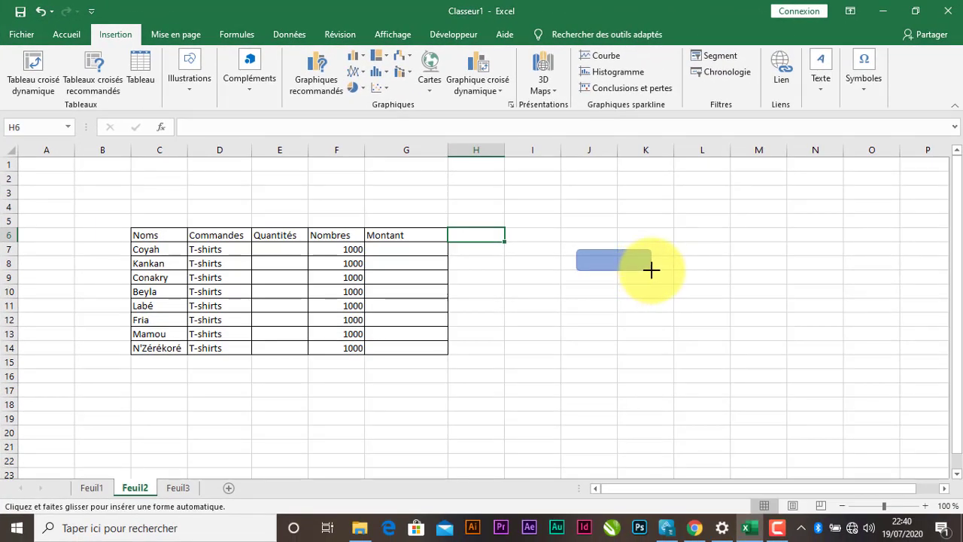
pyautogui.moveTo(654, 267); pyautogui.dragTo(654, 269)
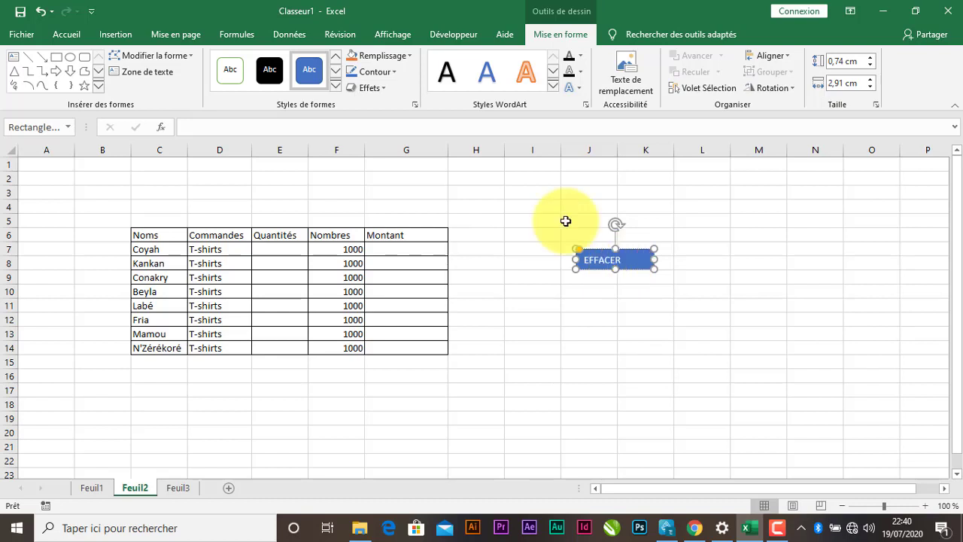
# Center the EFFACER label horizontally in the rounded rectangle and make its text bold and red
pyautogui.click(62, 35)
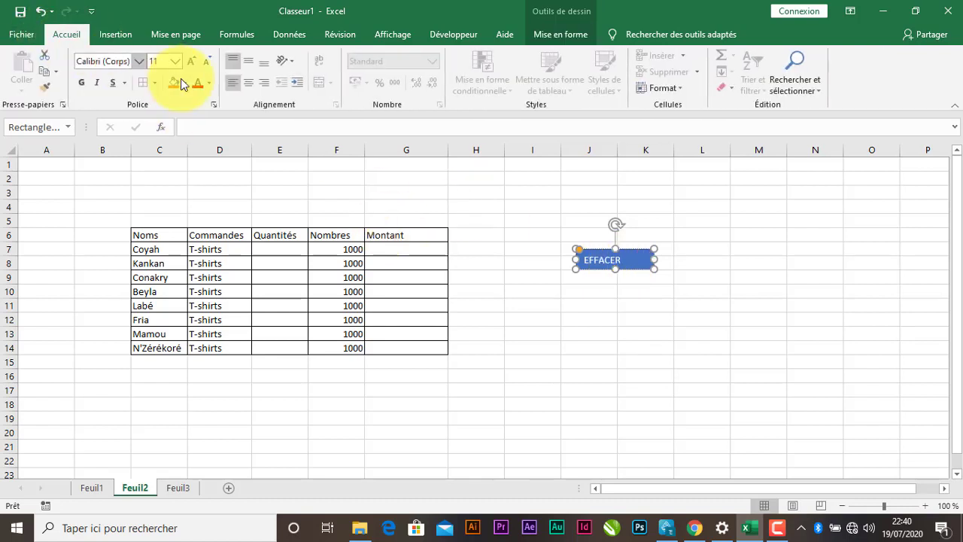
pyautogui.click(250, 83)
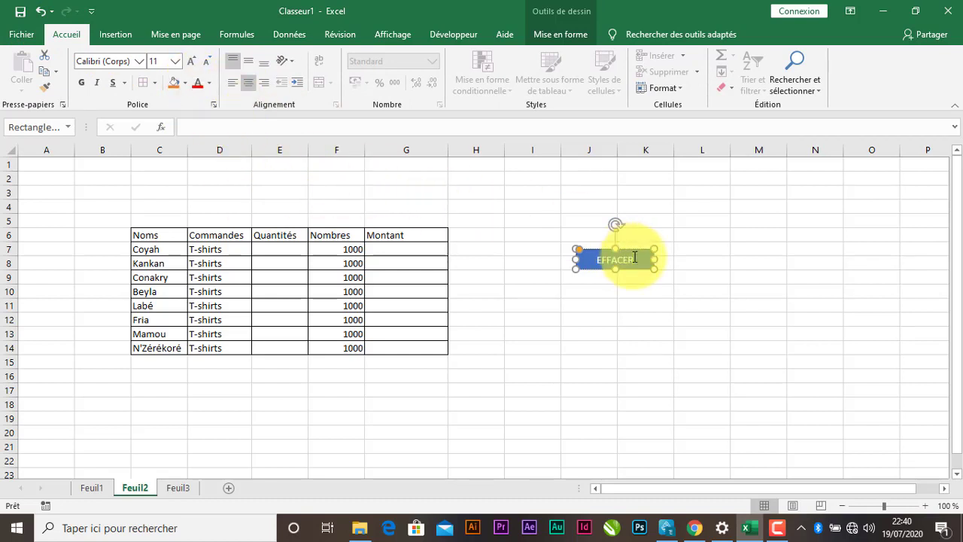
pyautogui.moveTo(633, 260); pyautogui.dragTo(559, 271)
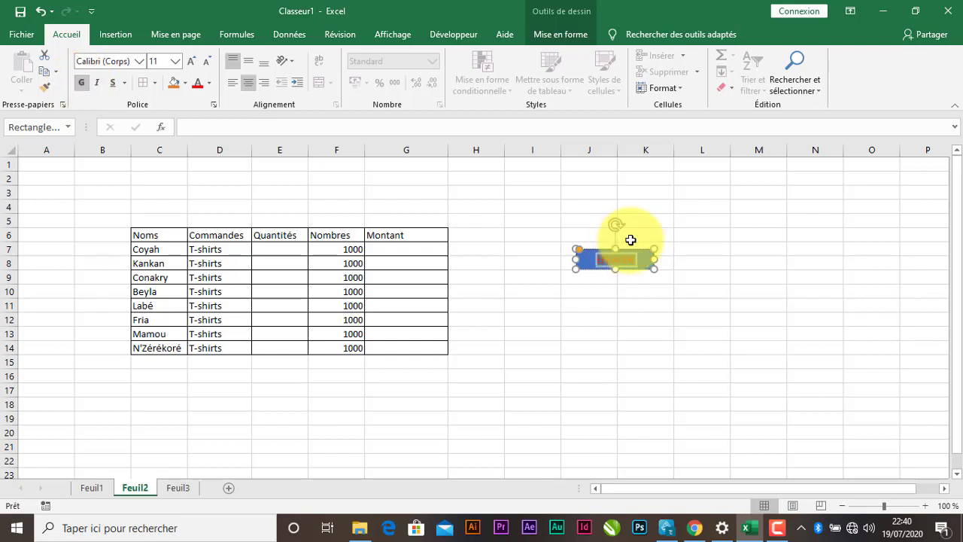
pyautogui.click(684, 254)
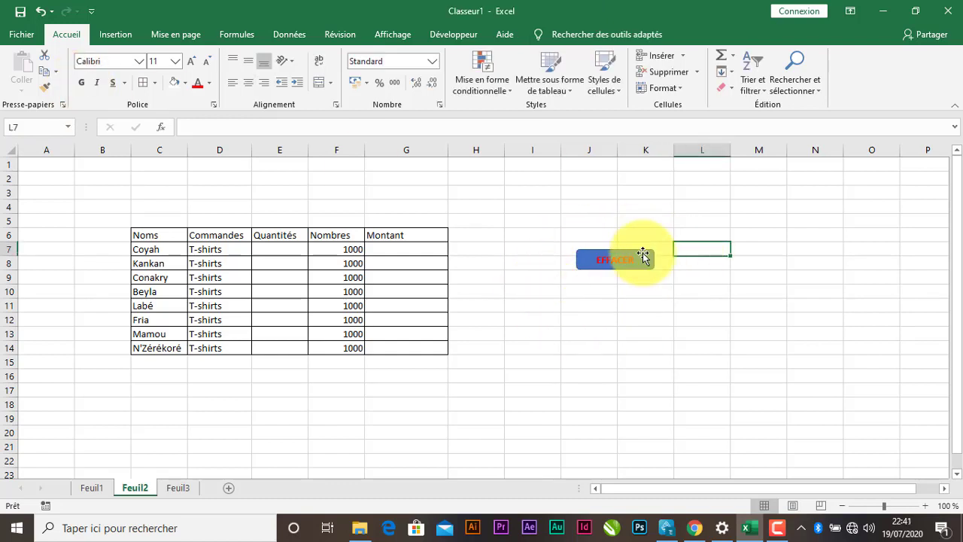
# Assign the EFFACER macro to the rounded rectangle and deselect the shape
pyautogui.click(650, 259)
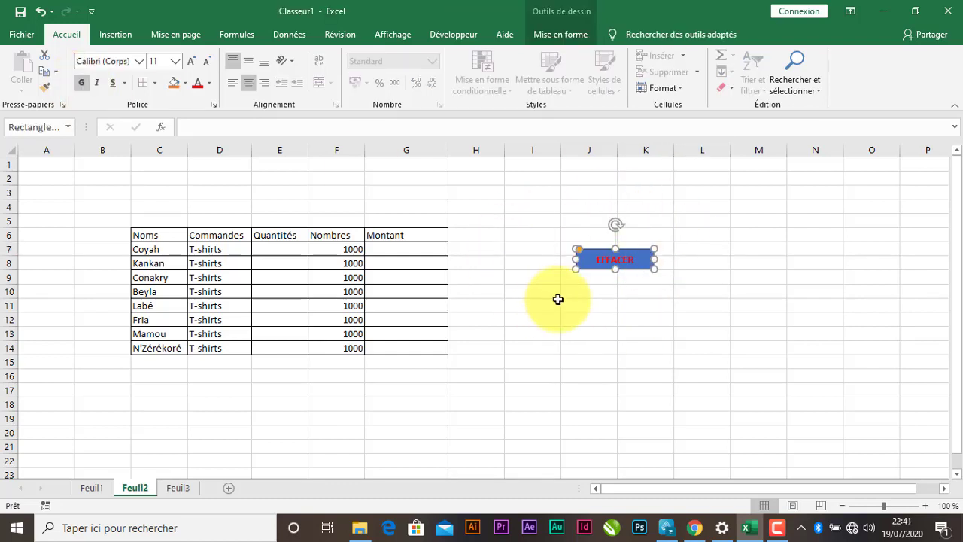
pyautogui.rightClick(645, 261)
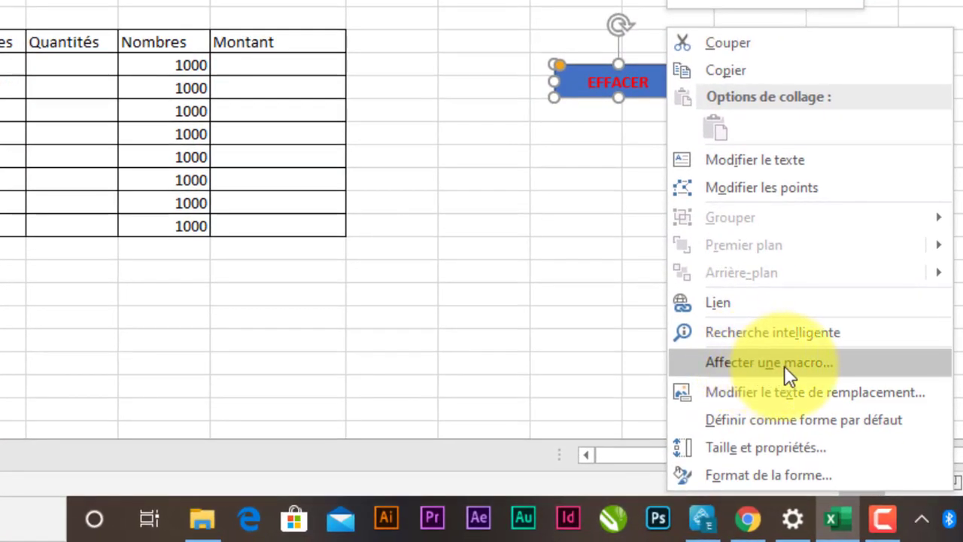
pyautogui.click(753, 365)
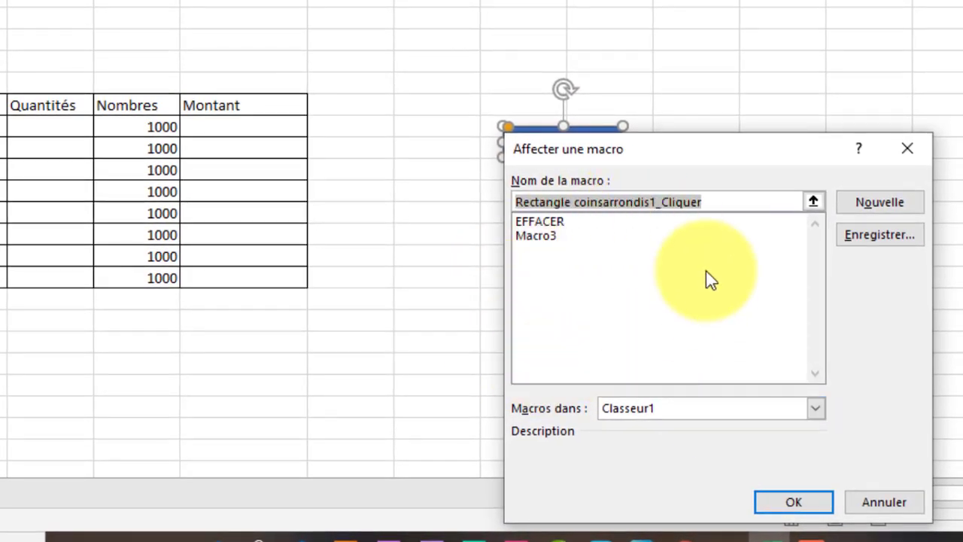
pyautogui.click(552, 222)
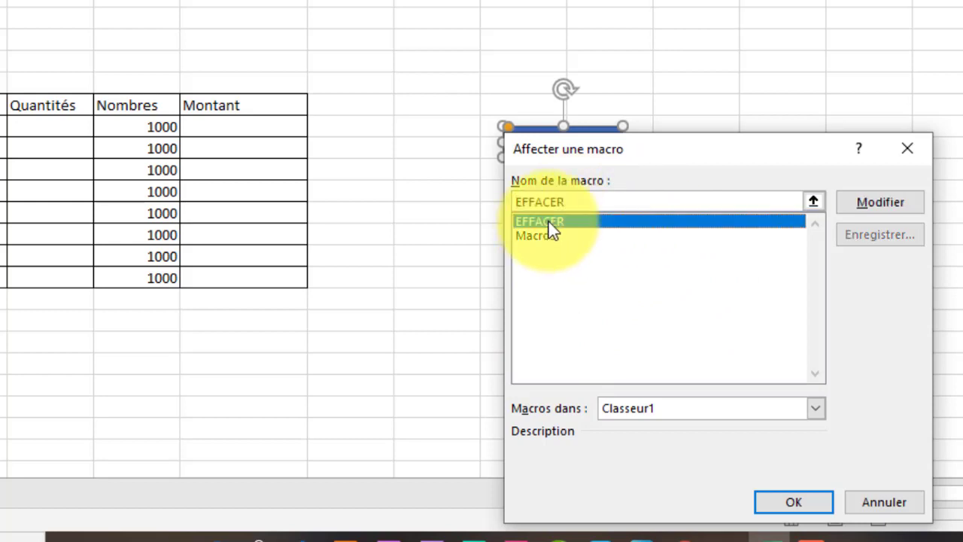
pyautogui.click(787, 503)
pyautogui.click(607, 194)
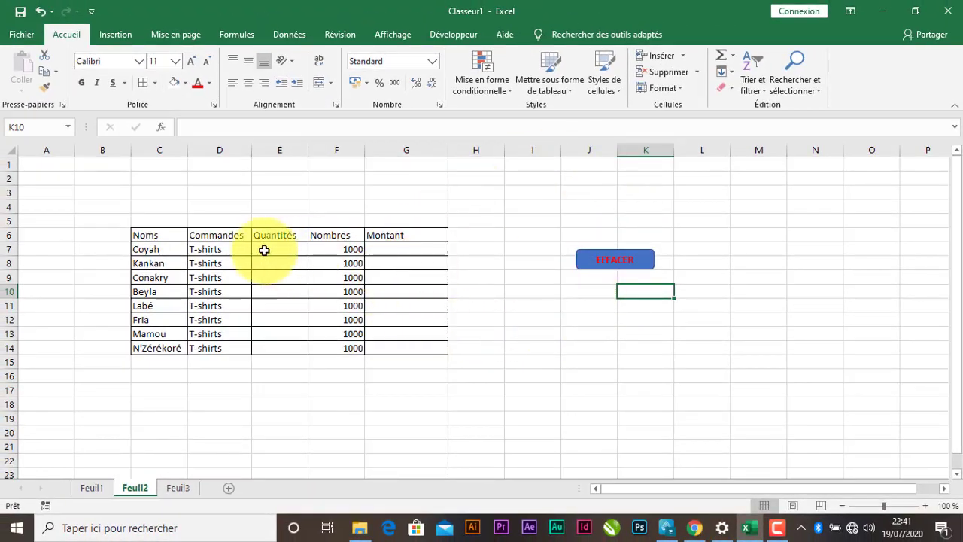
# Enter 60 as the Quantités value for Coyah in cell E7
pyautogui.click(270, 252)
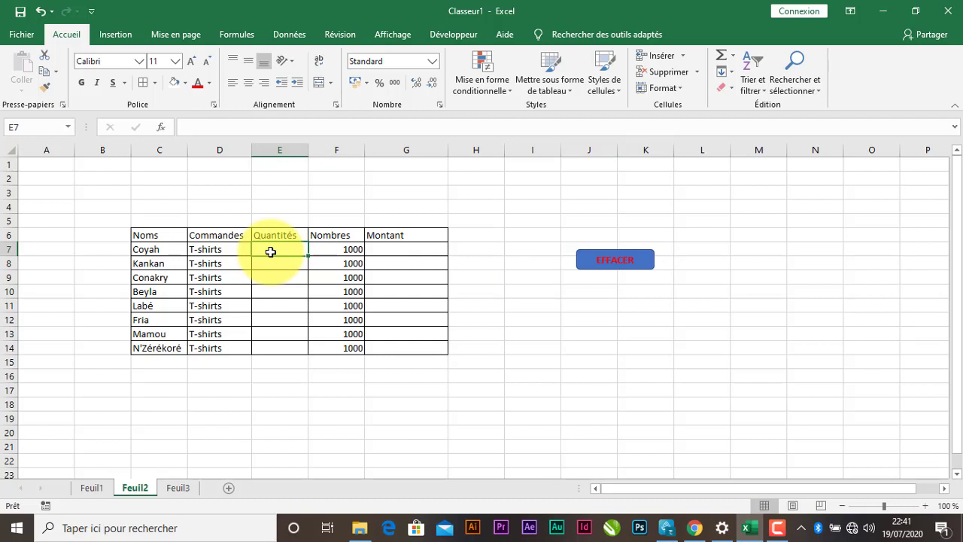
pyautogui.write('6')
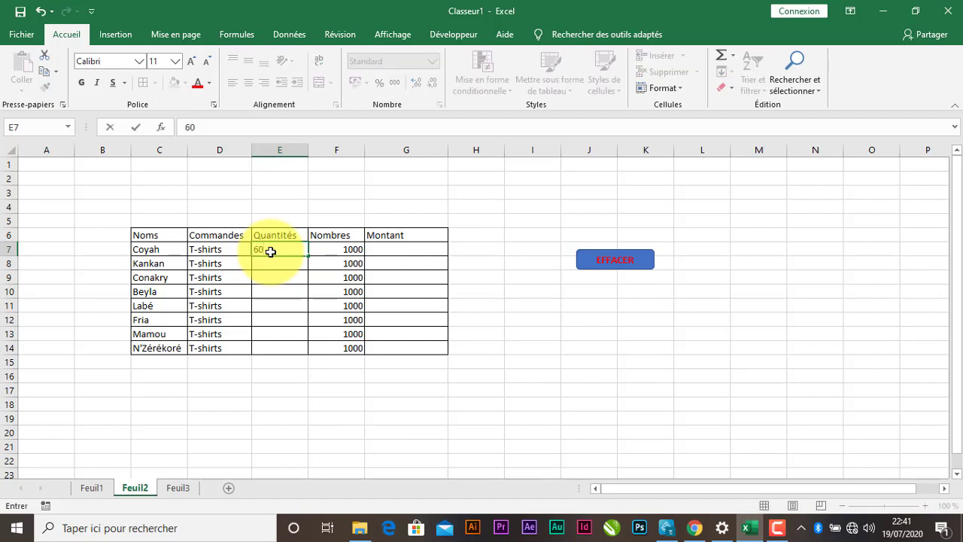
pyautogui.write('0')
pyautogui.press('Return')
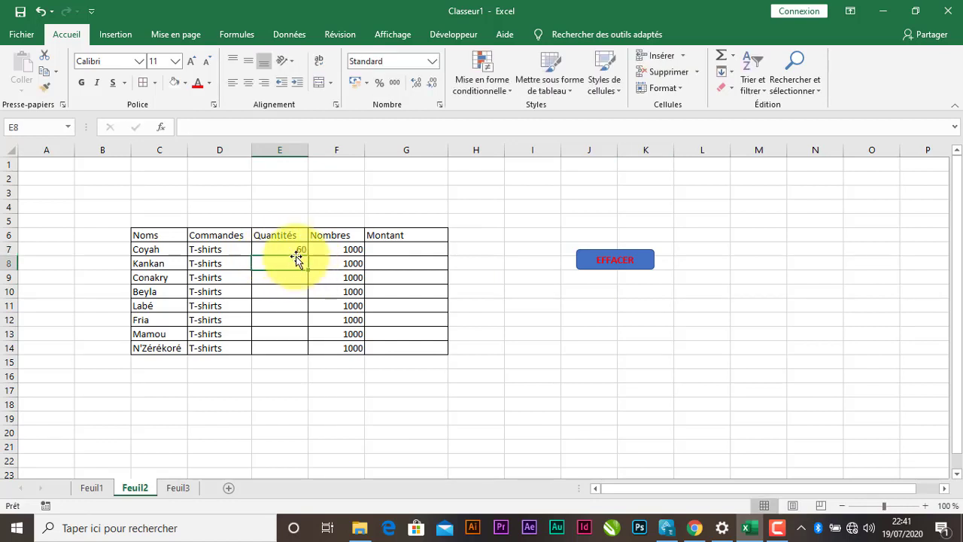
pyautogui.moveTo(301, 253); pyautogui.dragTo(301, 349)
pyautogui.click(400, 246)
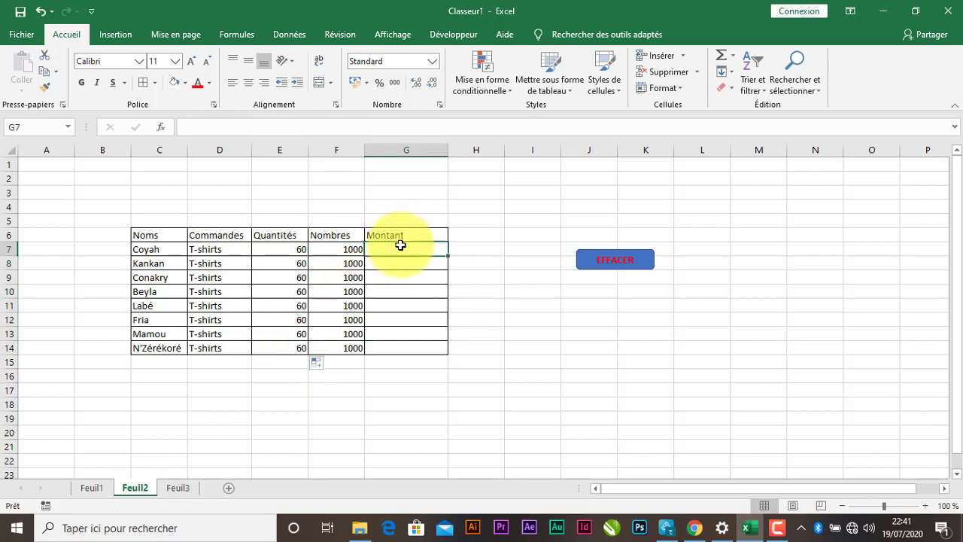
pyautogui.write('500000000000')
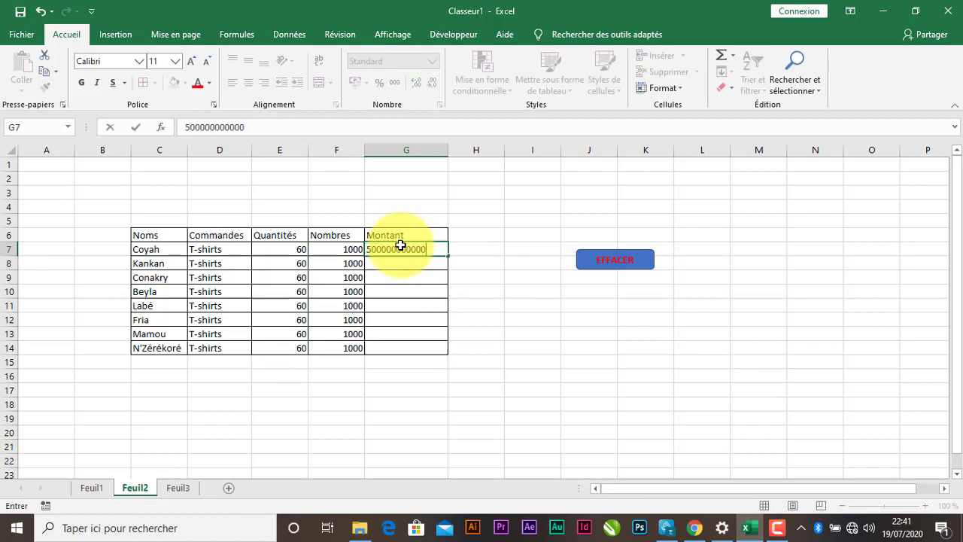
pyautogui.moveTo(448, 257); pyautogui.dragTo(430, 364)
pyautogui.click(481, 265)
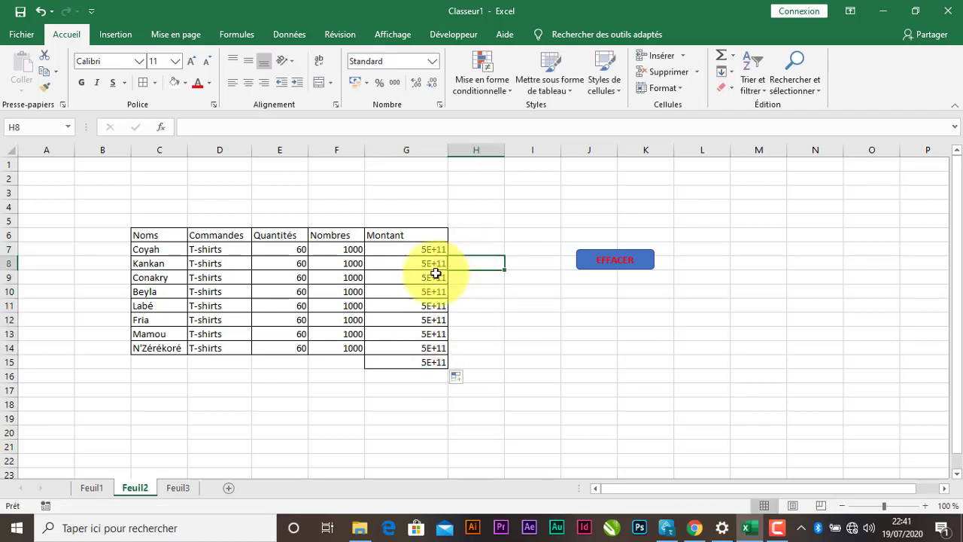
pyautogui.click(517, 353)
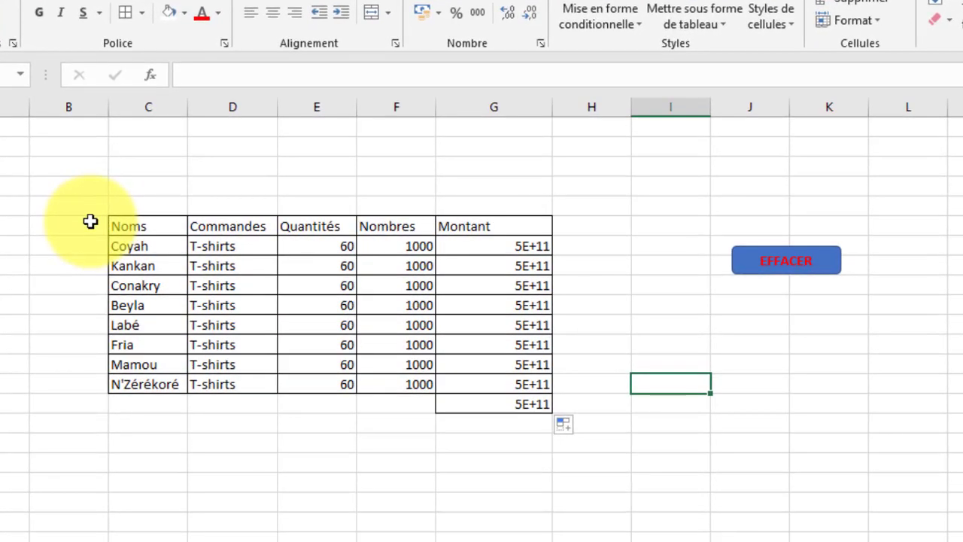
# Select the table area B6:G16 and run the macro from the EFFACER shape to clear the Quantités and Montant entries
pyautogui.moveTo(101, 217); pyautogui.dragTo(504, 431)
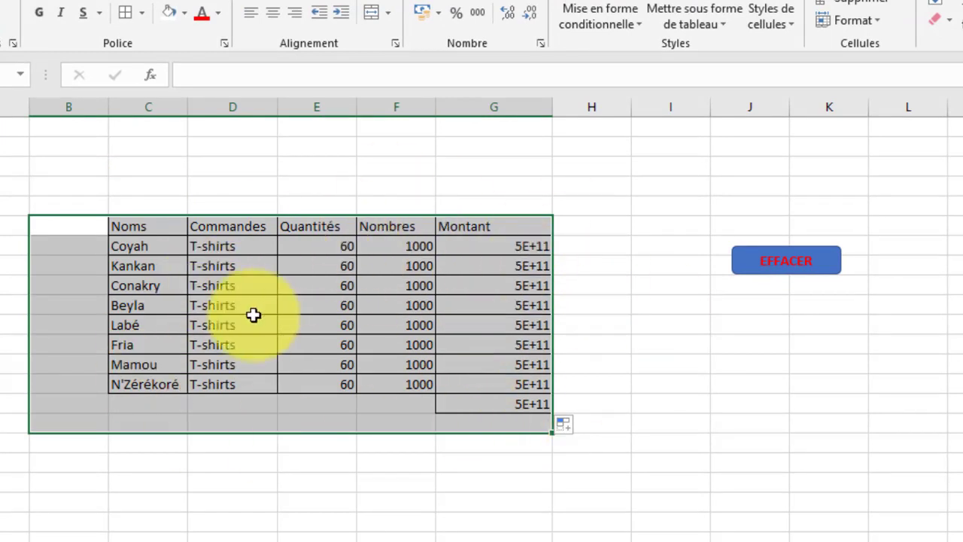
pyautogui.click(803, 273)
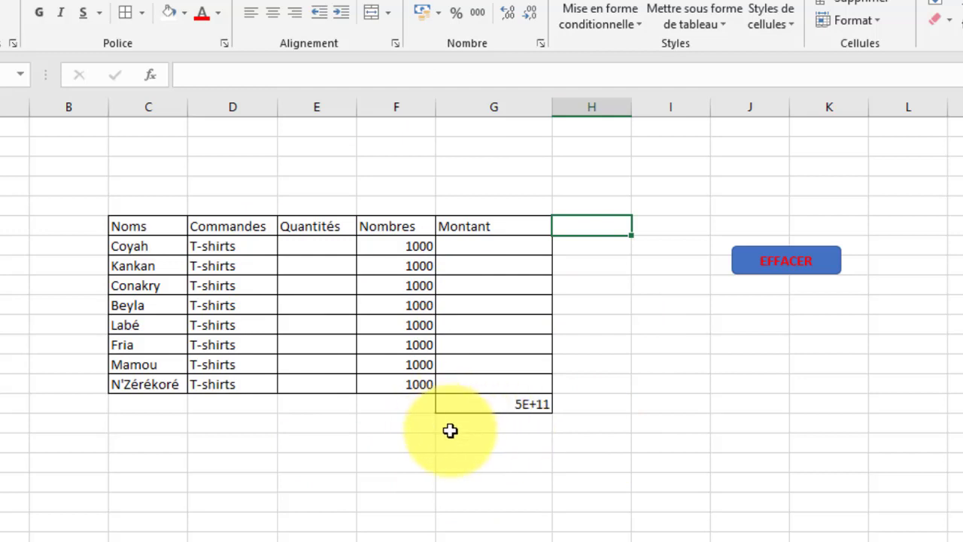
# Enter 2000 as the Quantités value for Coyah in E7 and fill it down to N'Zérékoré in E14
pyautogui.click(333, 244)
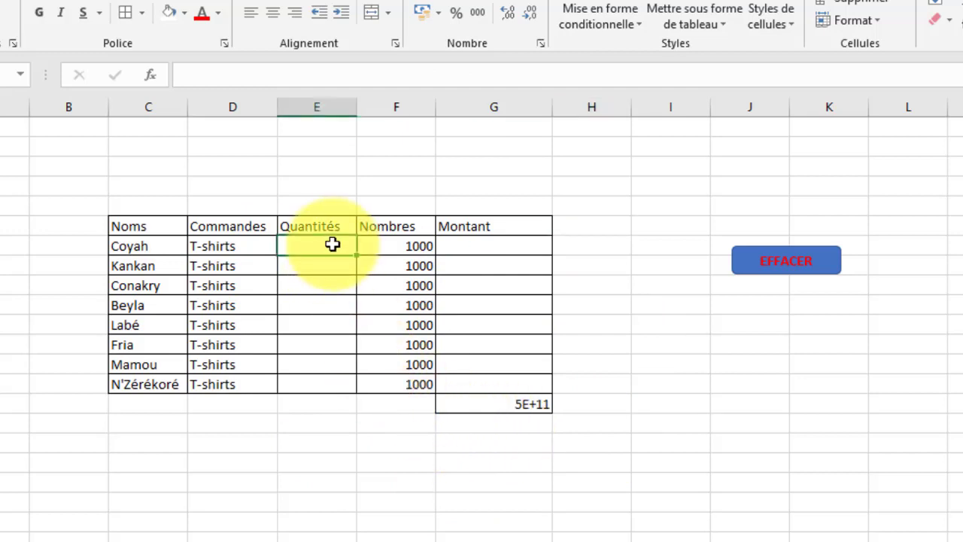
pyautogui.write('2')
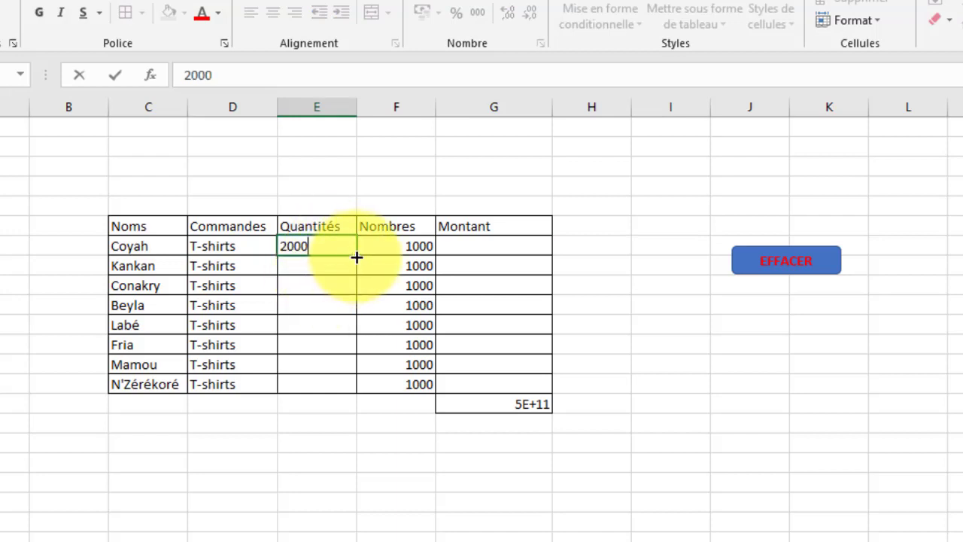
pyautogui.write('000')
pyautogui.moveTo(356, 257); pyautogui.dragTo(343, 393)
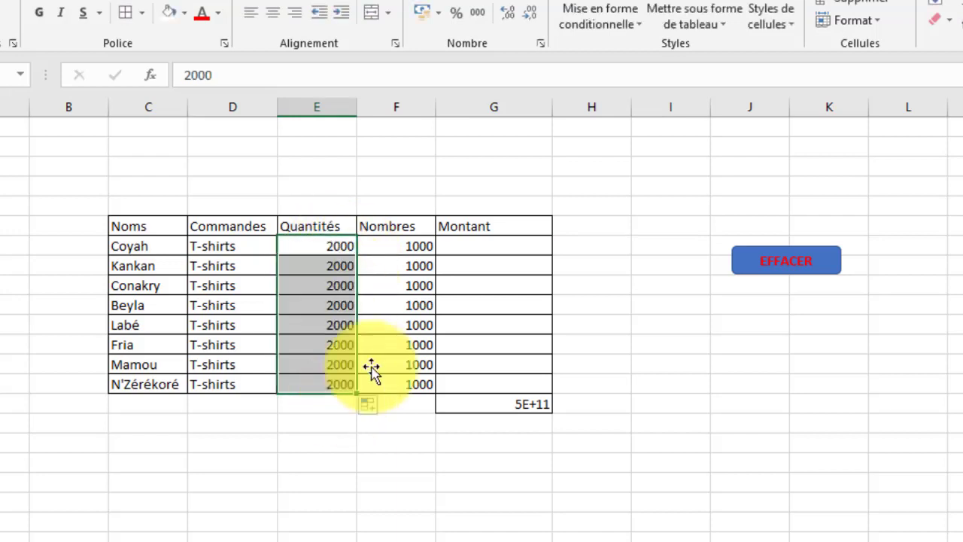
# Enter 700 as the Montant value for Coyah in G7 and fill it down to N'Zérékoré in G14
pyautogui.click(518, 244)
pyautogui.write('7')
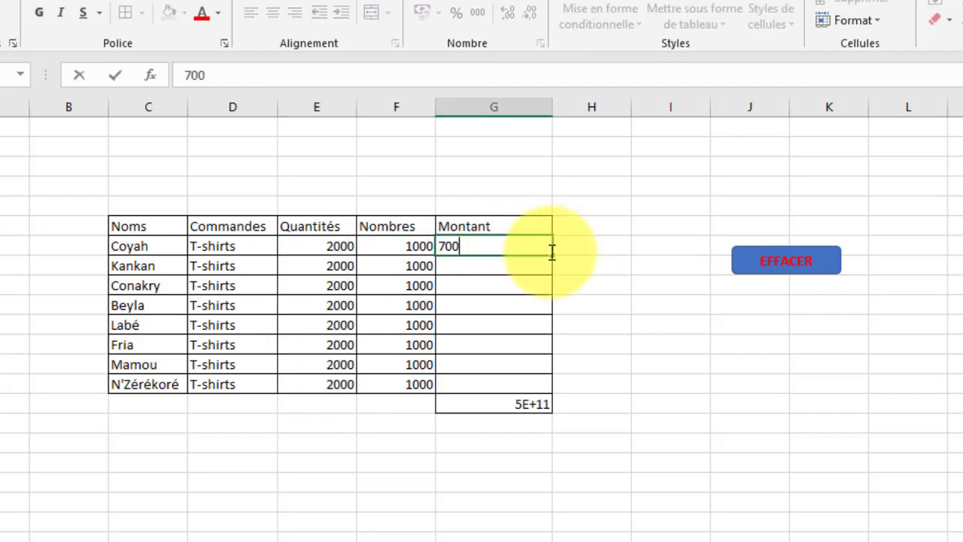
pyautogui.write('00')
pyautogui.moveTo(554, 253); pyautogui.dragTo(534, 387)
pyautogui.click(626, 324)
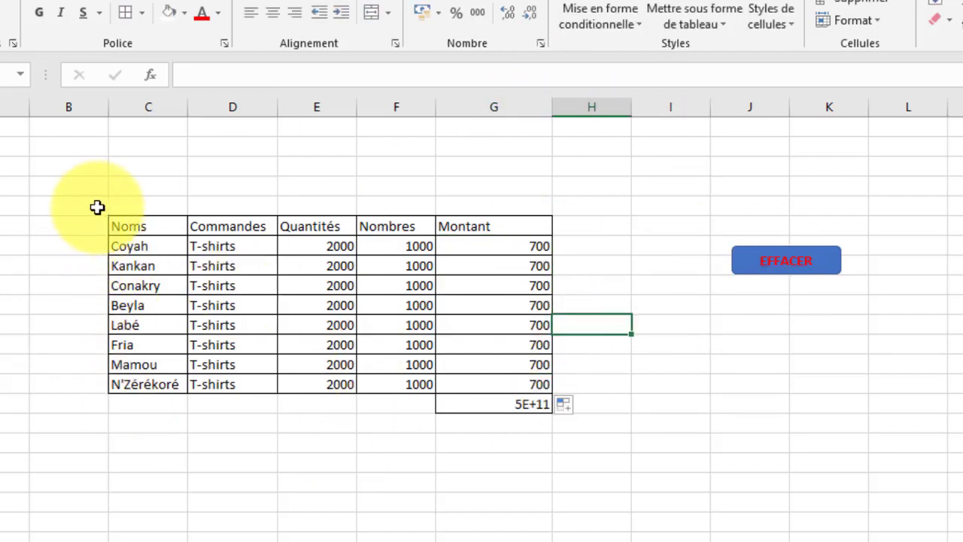
# Select the table area B5:G14 and run the EFFACER macro again to clear the 2000 and 700 entries
pyautogui.moveTo(97, 208); pyautogui.dragTo(503, 389)
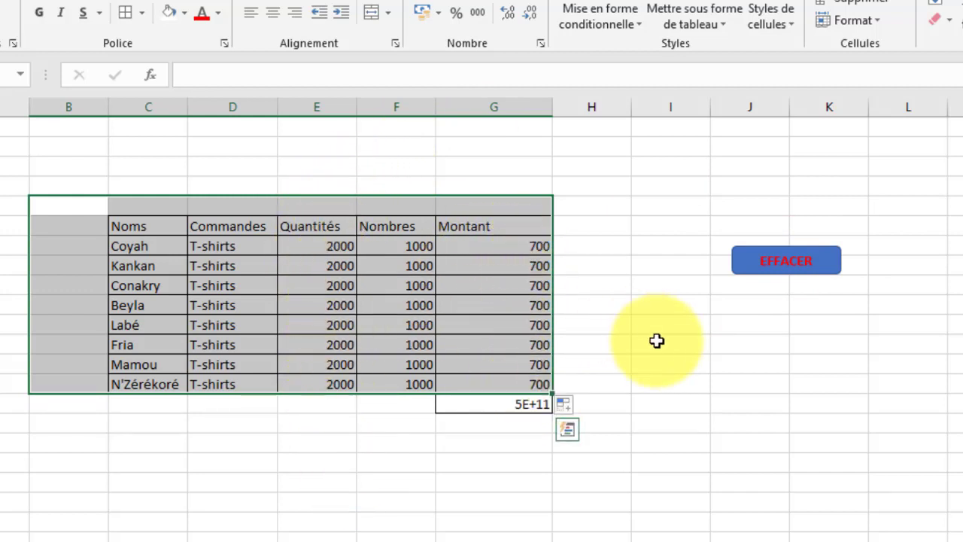
pyautogui.click(815, 265)
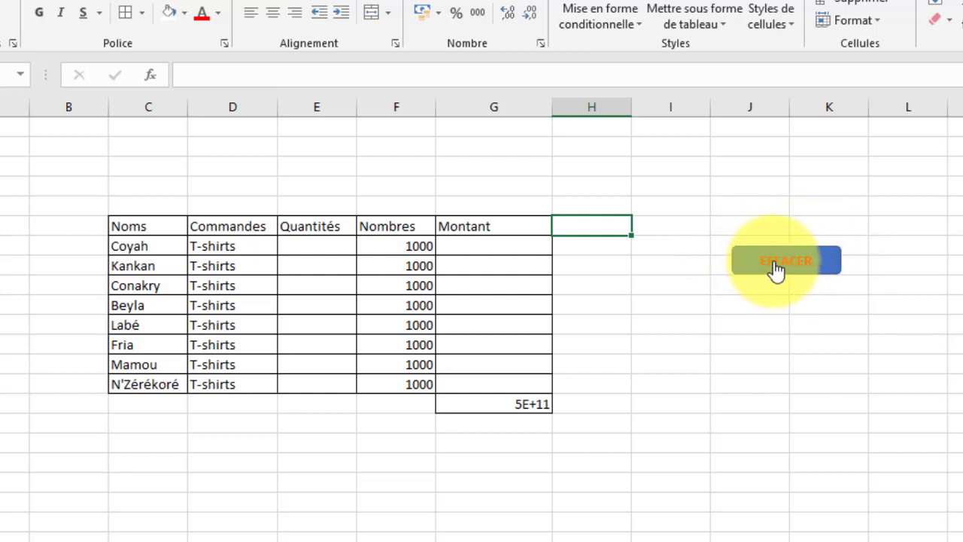
# Move the EFFACER shape just below the table, over columns D and E in rows 16 and 17, and deselect it
pyautogui.rightClick(815, 262)
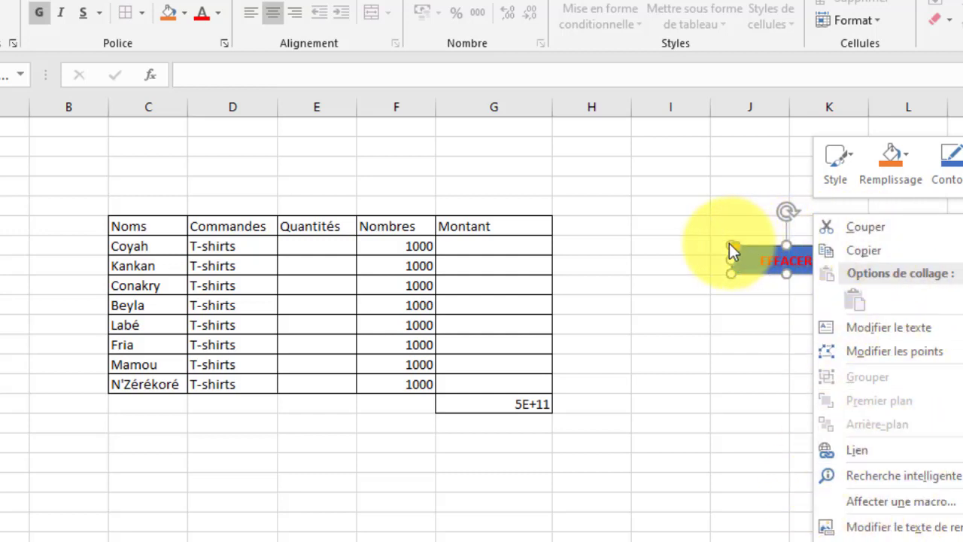
pyautogui.press('Escape')
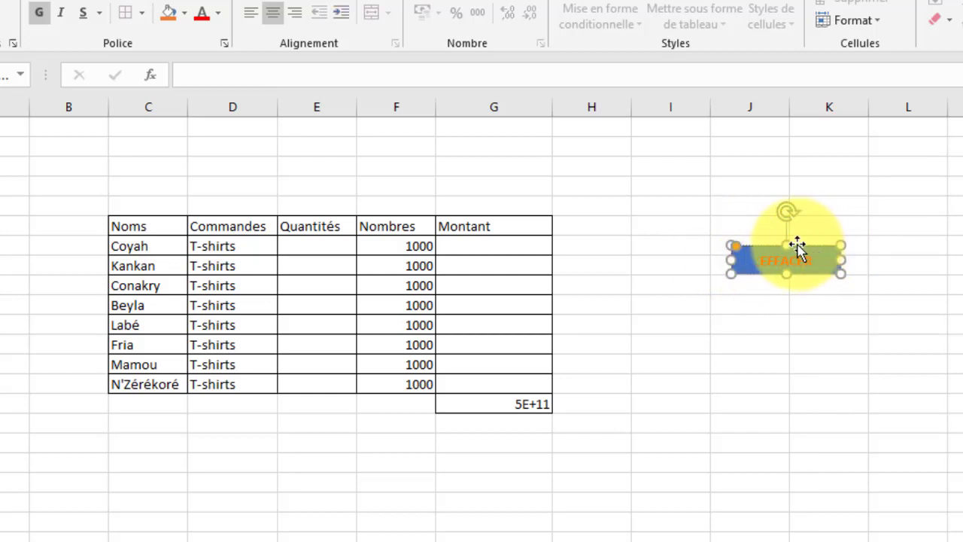
pyautogui.moveTo(785, 243); pyautogui.dragTo(296, 422)
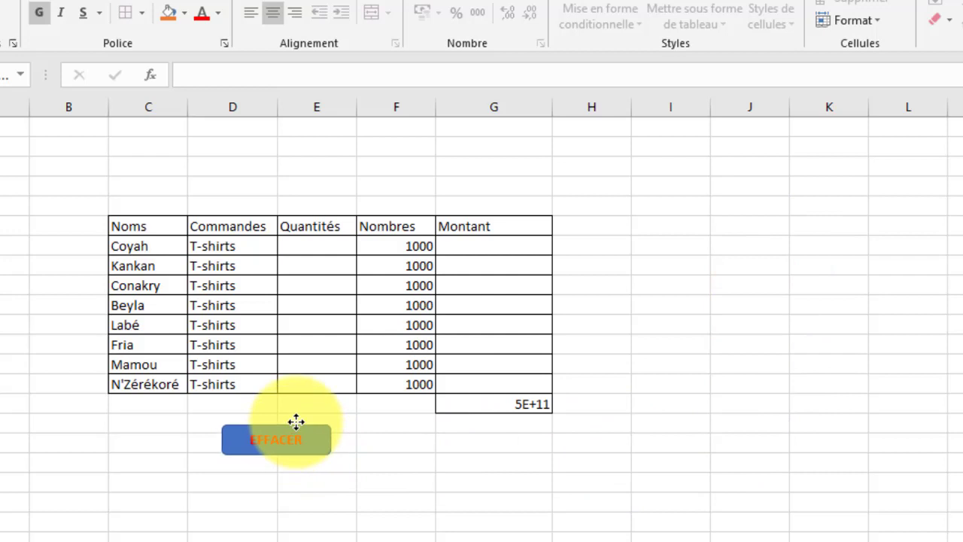
pyautogui.click(634, 410)
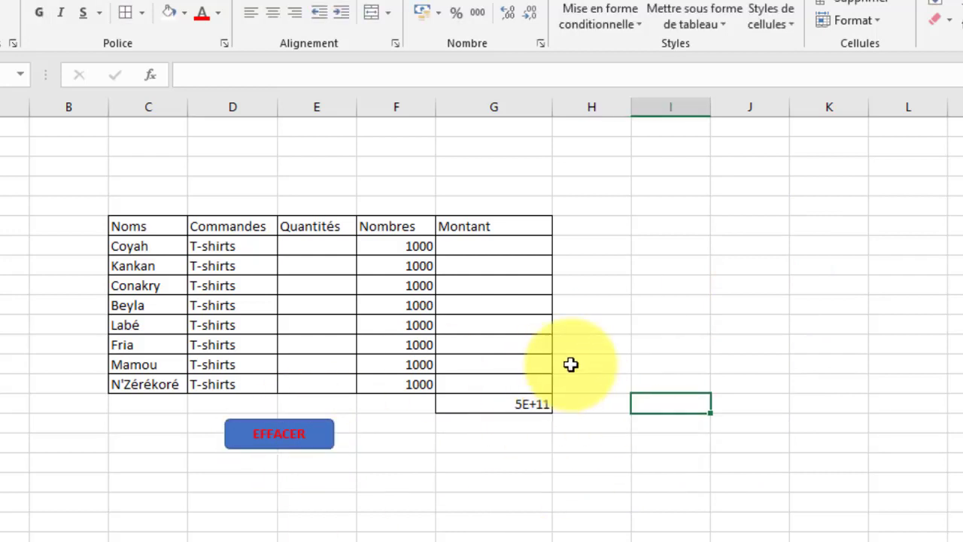